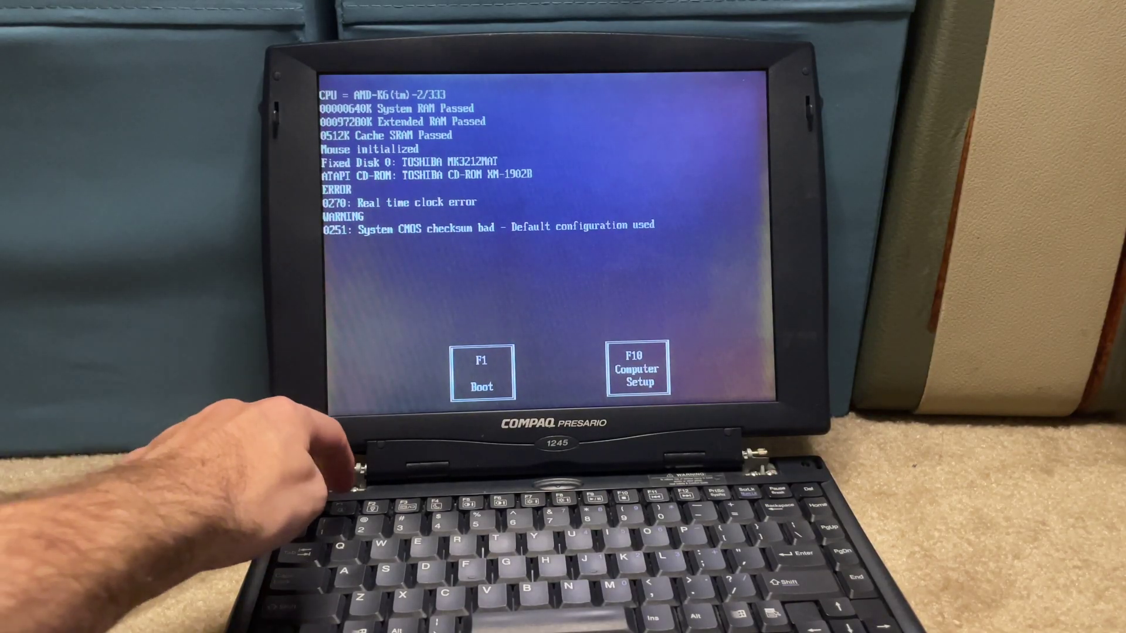
Continue past the Compaq real-time-clock POST error with F1 so Windows 98 boots
{"action": "key", "text": "F1"}
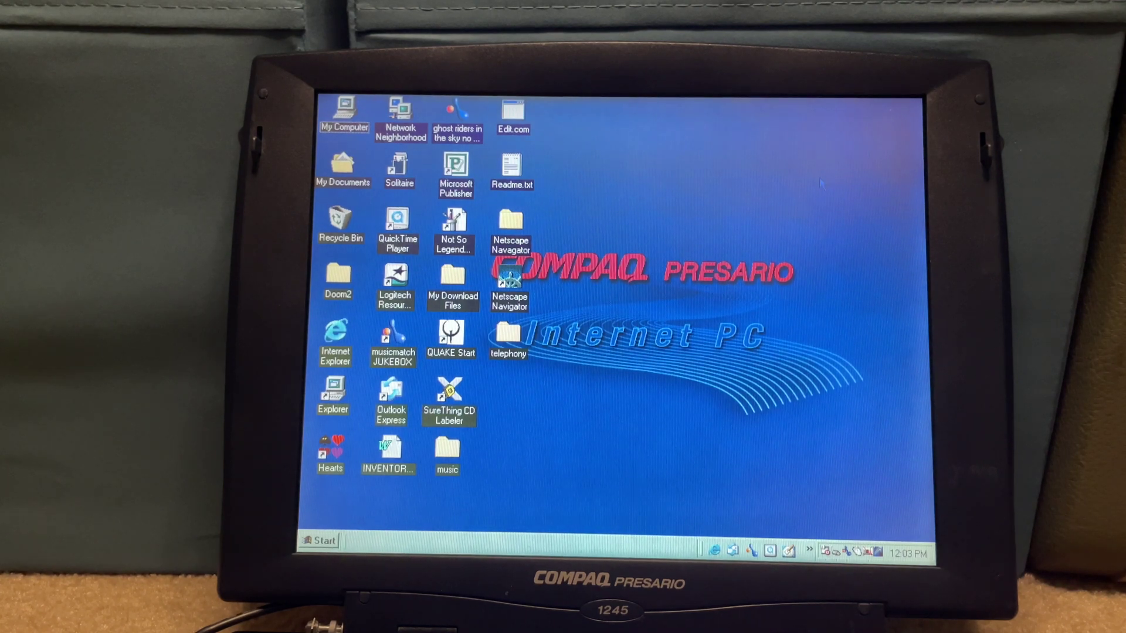
Browse My Computer into the Juno 4 0 (E:) CD-ROM and select one of its files
{"action": "left_click", "coordinate": [349, 139]}
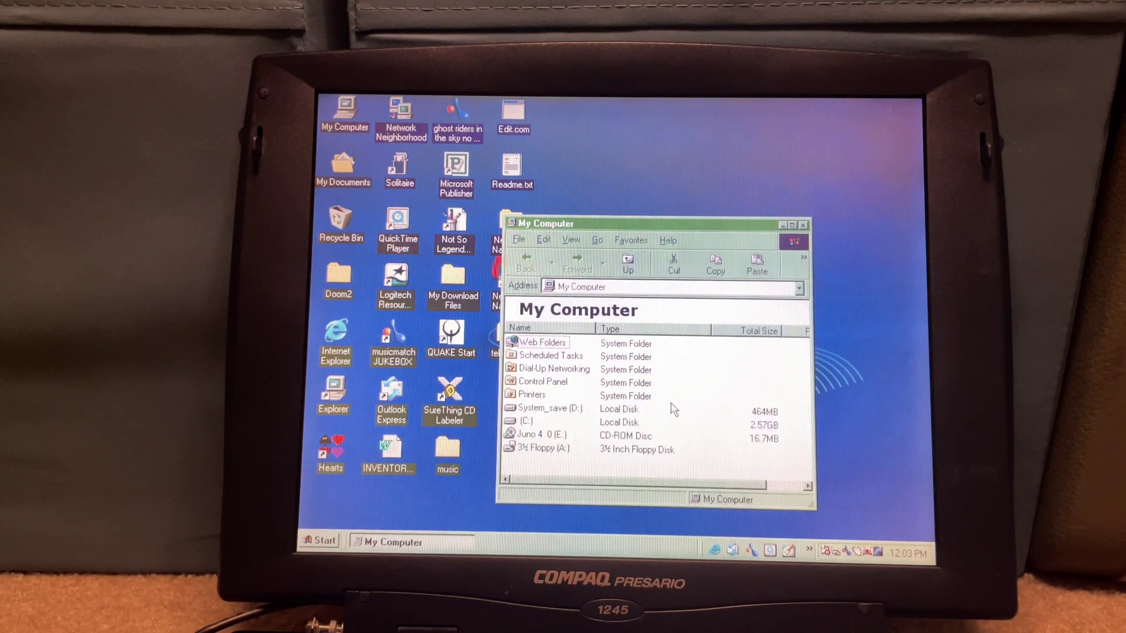
{"action": "left_click", "coordinate": [561, 439]}
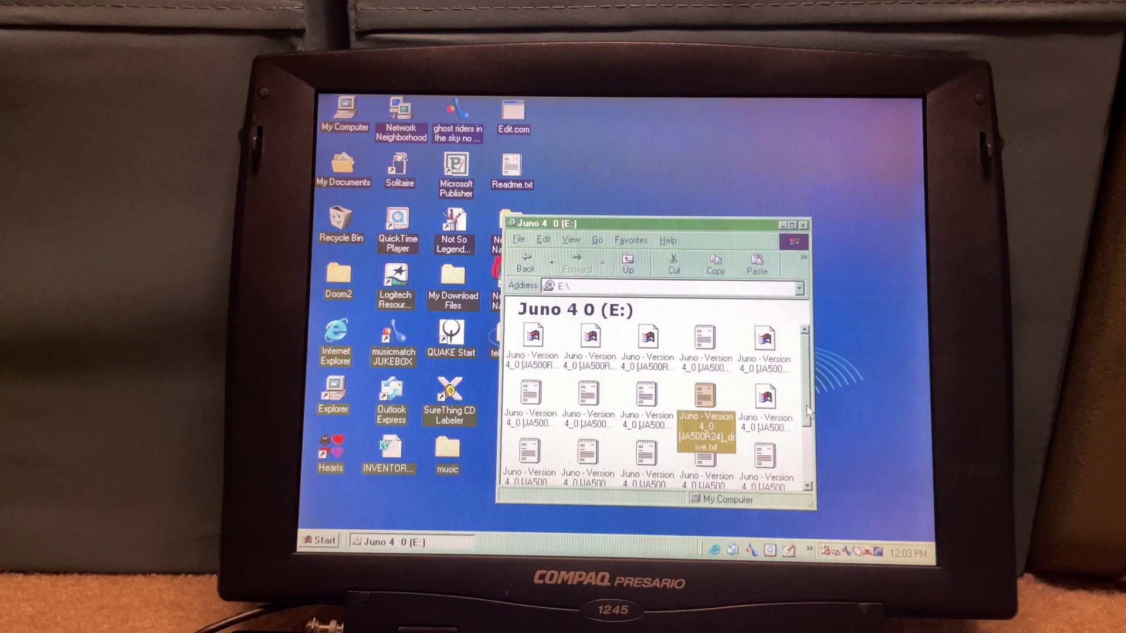
{"action": "scroll", "coordinate": [807, 411], "scroll_direction": "down", "scroll_amount": 2}
{"action": "scroll", "coordinate": [807, 411], "scroll_direction": "up", "scroll_amount": 2}
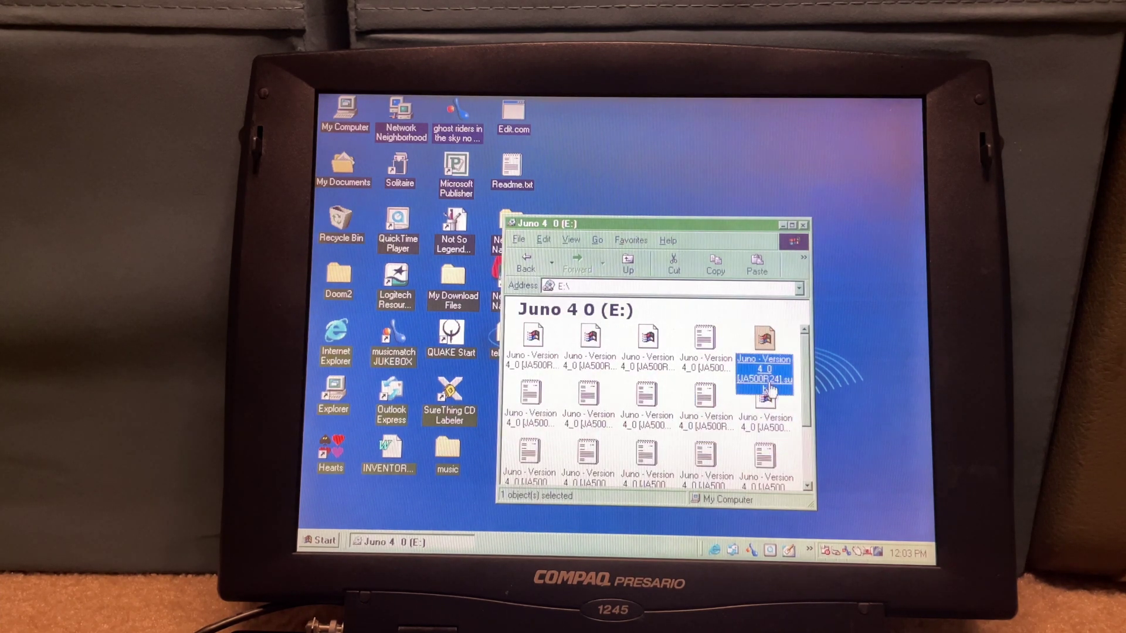
{"action": "scroll", "coordinate": [812, 393], "scroll_direction": "down", "scroll_amount": 3}
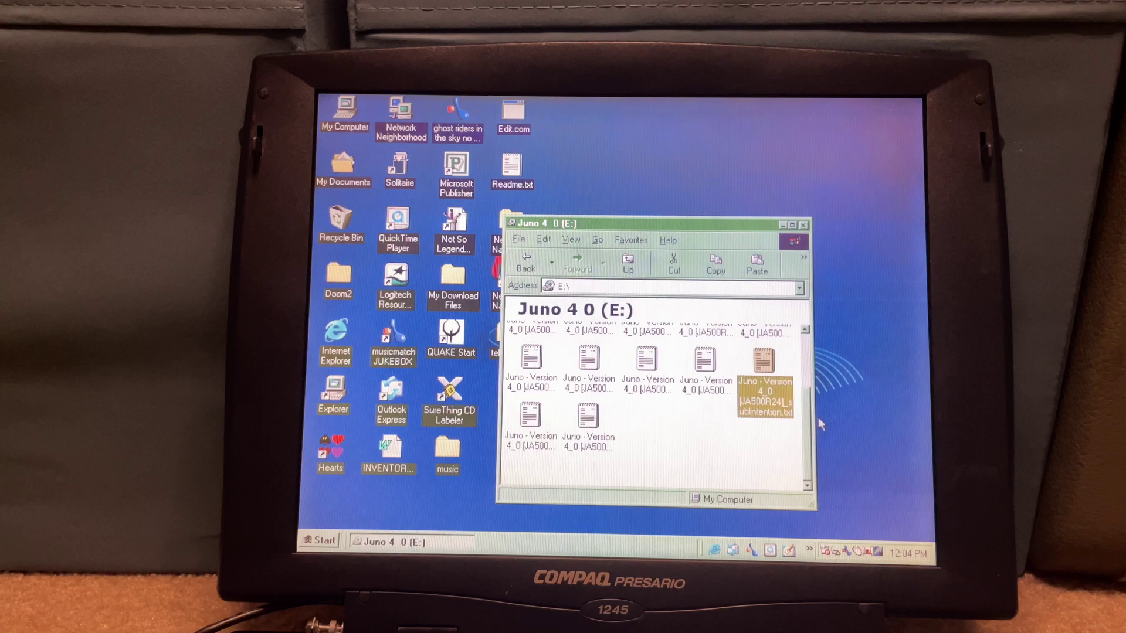
{"action": "left_click_drag", "start_coordinate": [807, 425], "coordinate": [806, 369]}
{"action": "left_click", "coordinate": [764, 395]}
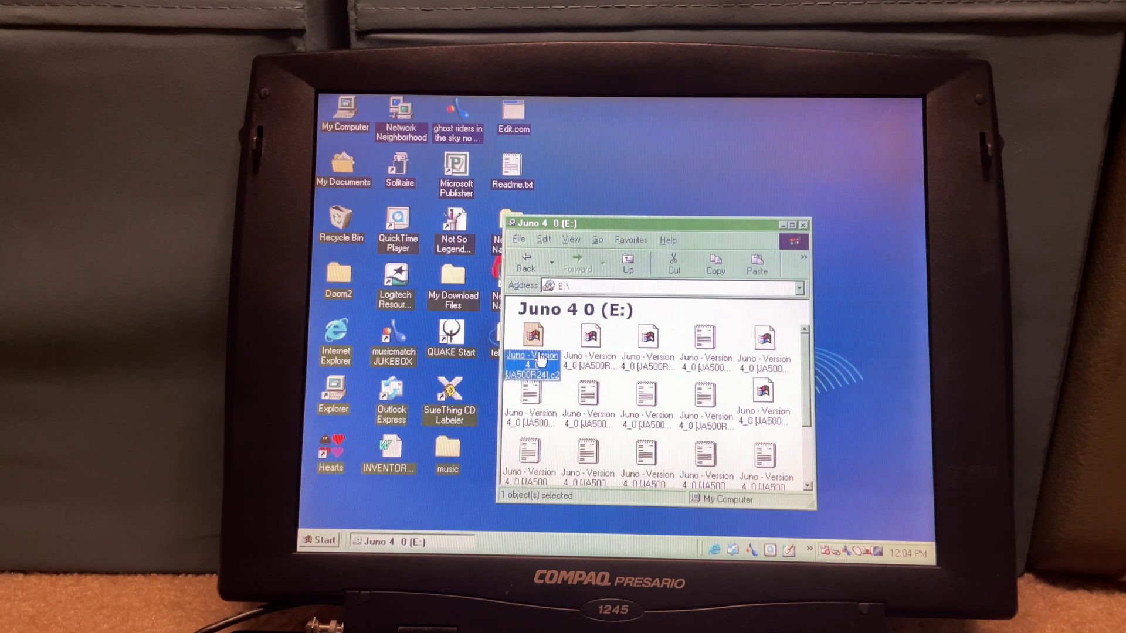
Cancel the Open With prompt for a Juno .dat file and look through other files on the CD
{"action": "left_click", "coordinate": [647, 361]}
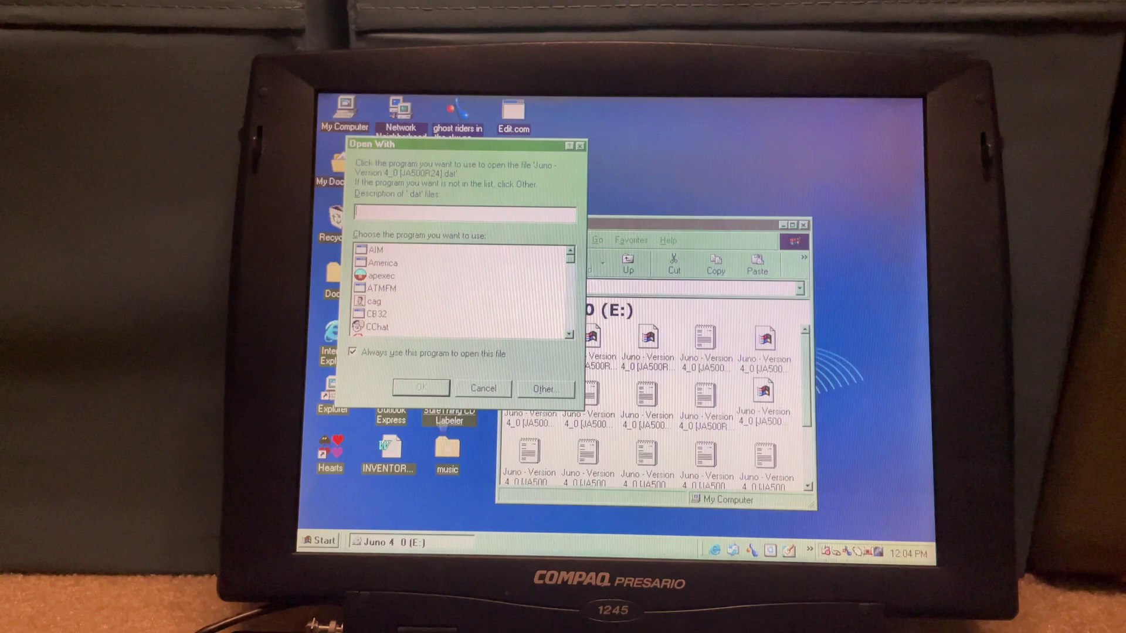
{"action": "left_click", "coordinate": [487, 389]}
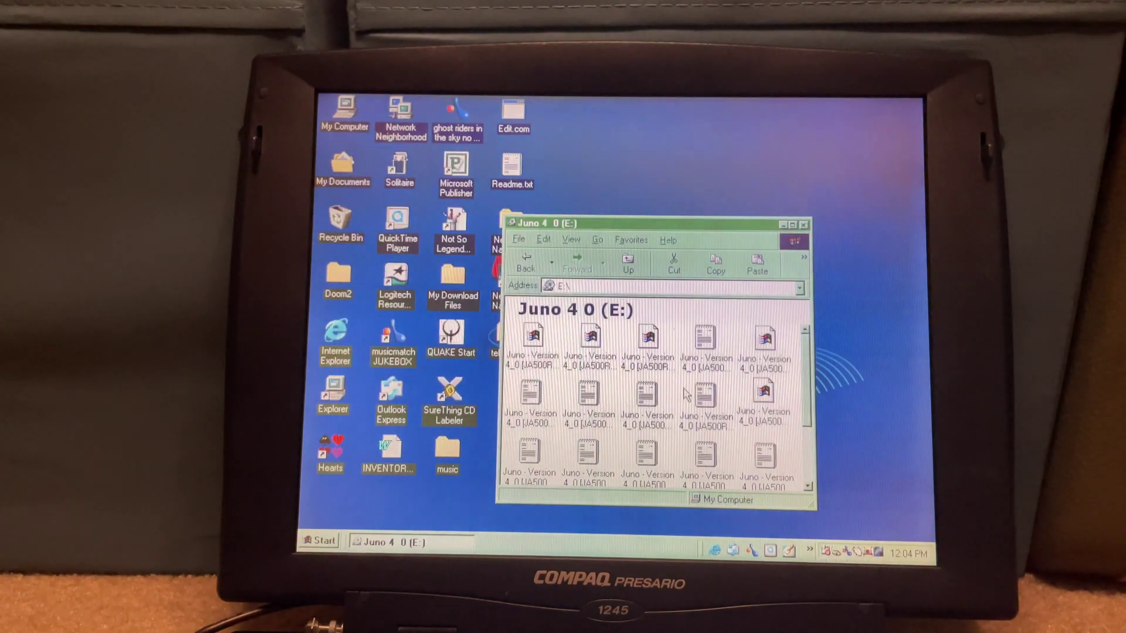
{"action": "left_click", "coordinate": [774, 394]}
{"action": "left_click", "coordinate": [654, 415]}
{"action": "left_click", "coordinate": [612, 421]}
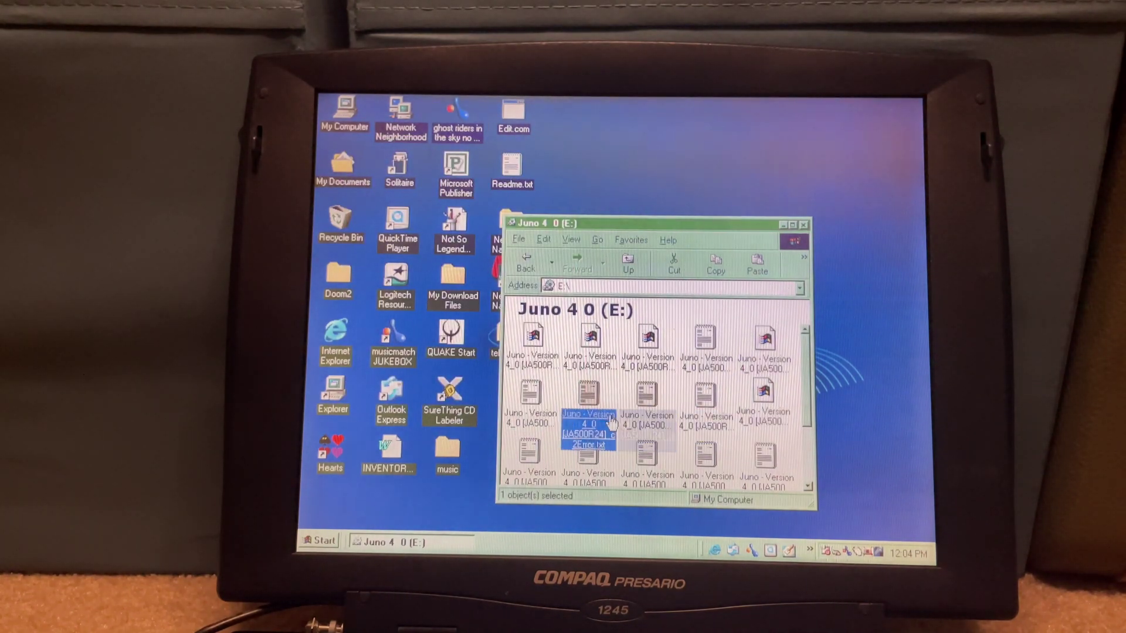
{"action": "left_click", "coordinate": [531, 420]}
{"action": "key", "text": "Right"}
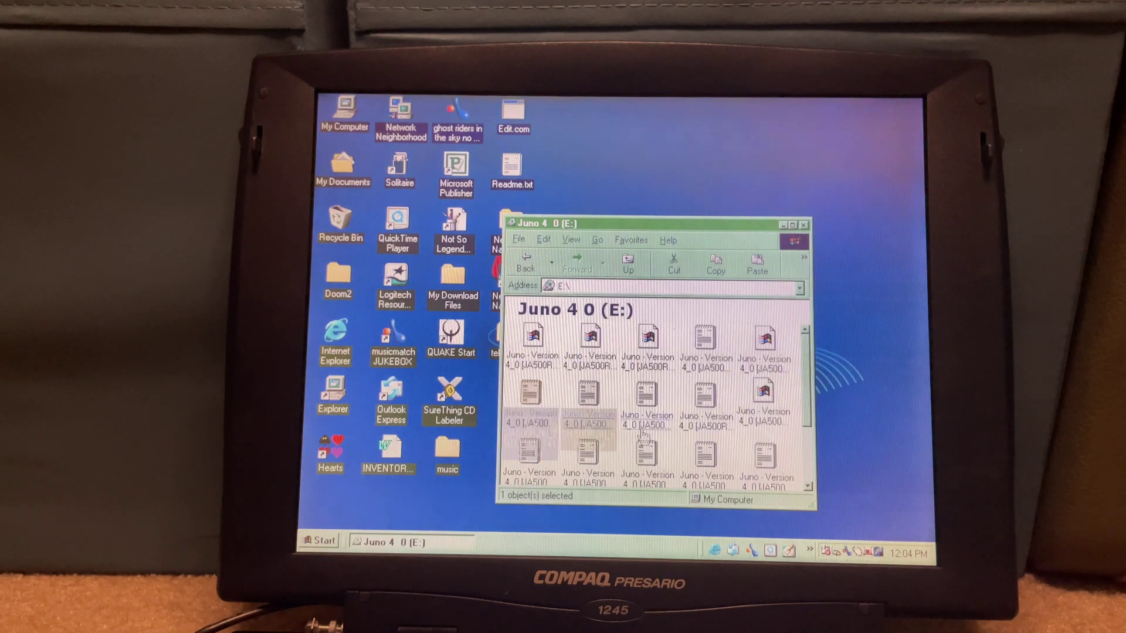
{"action": "key", "text": "Right"}
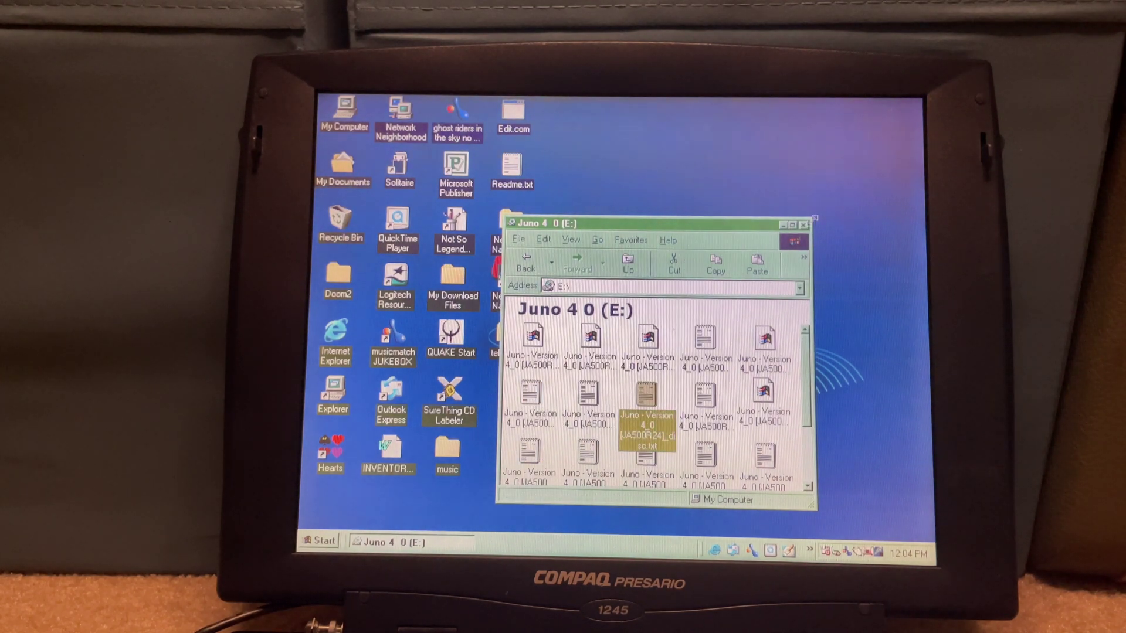
Close the Juno 4 0 (E:) Explorer window, leaving the Juno setup welcome screen
{"action": "left_click", "coordinate": [804, 224]}
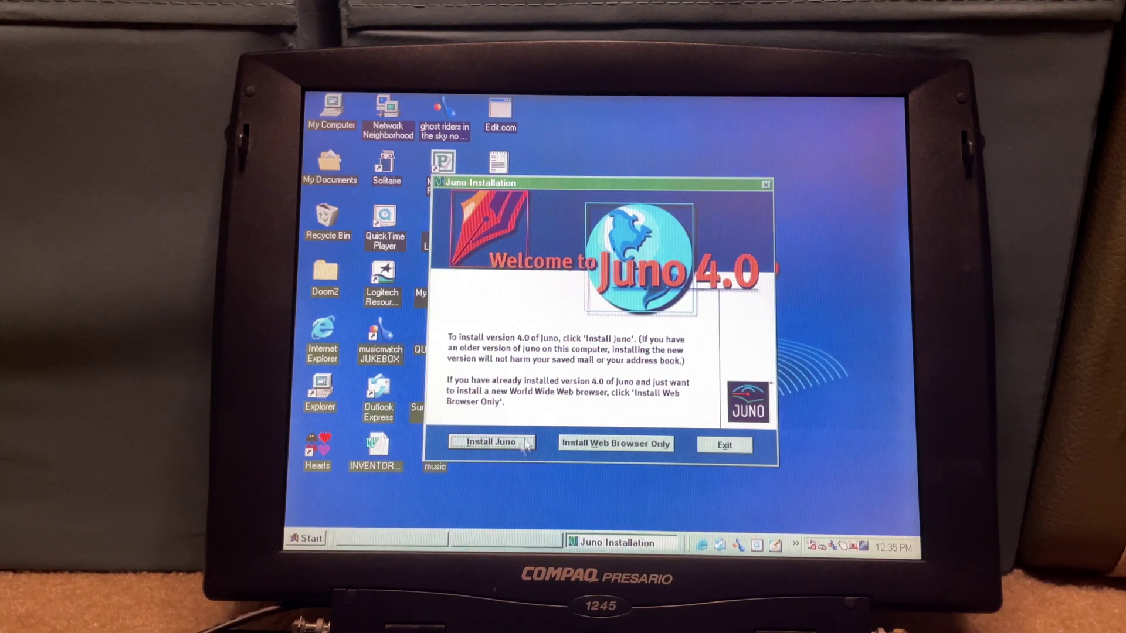
Start the Juno install, keeping the default C:\Program Files\Juno folder, and copy the files
{"action": "left_click", "coordinate": [491, 442]}
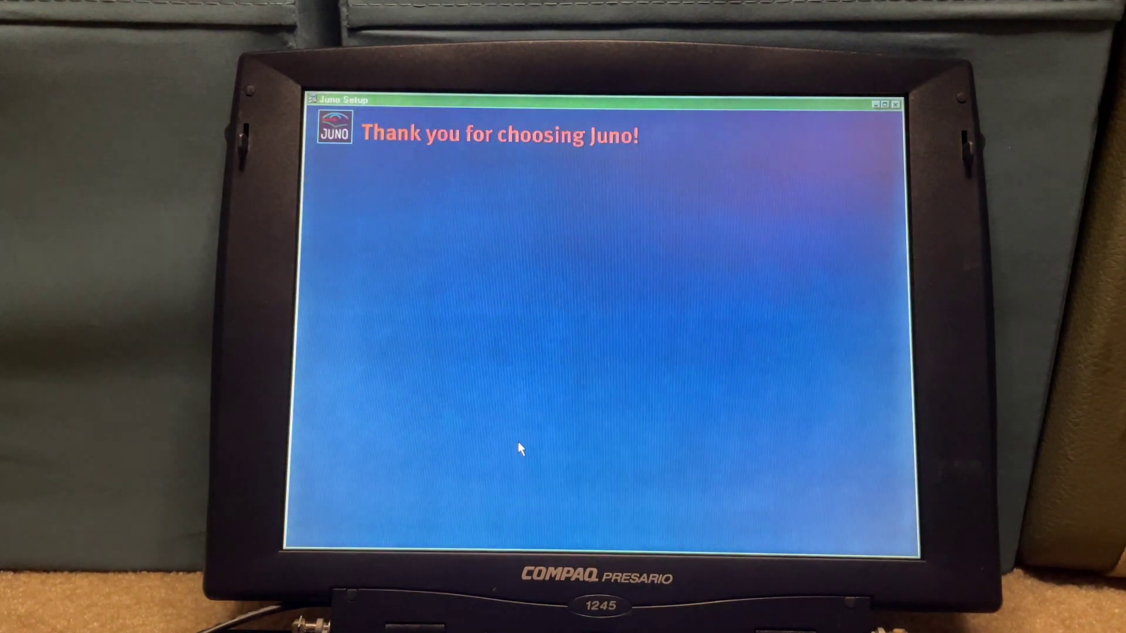
{"action": "key", "text": "XF86AudioRaiseVolume"}
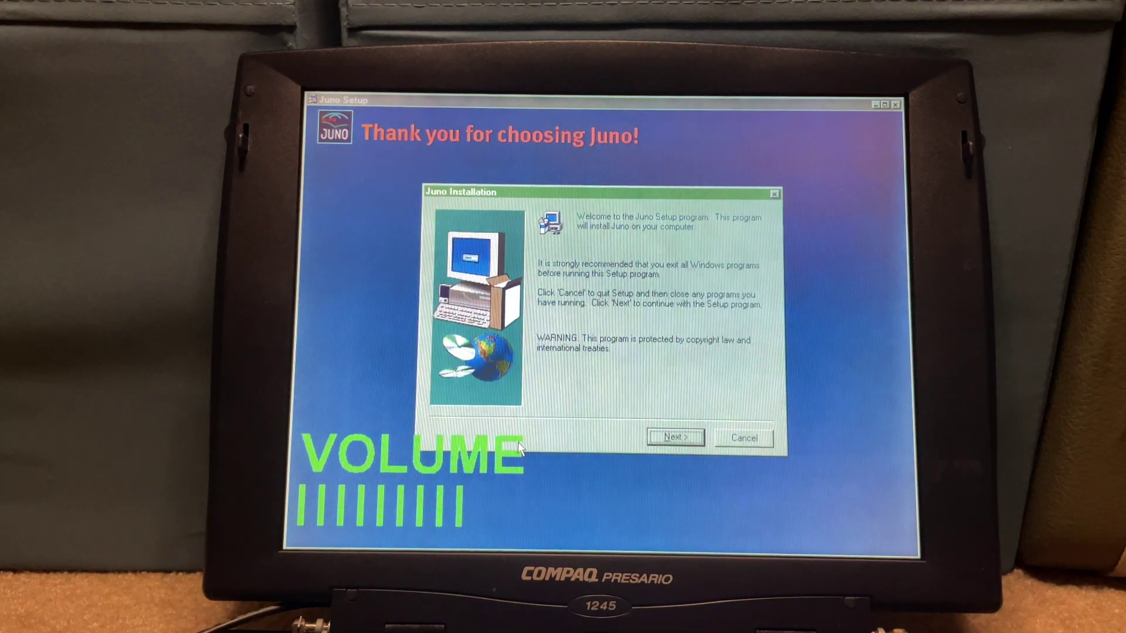
{"action": "left_click", "coordinate": [673, 438]}
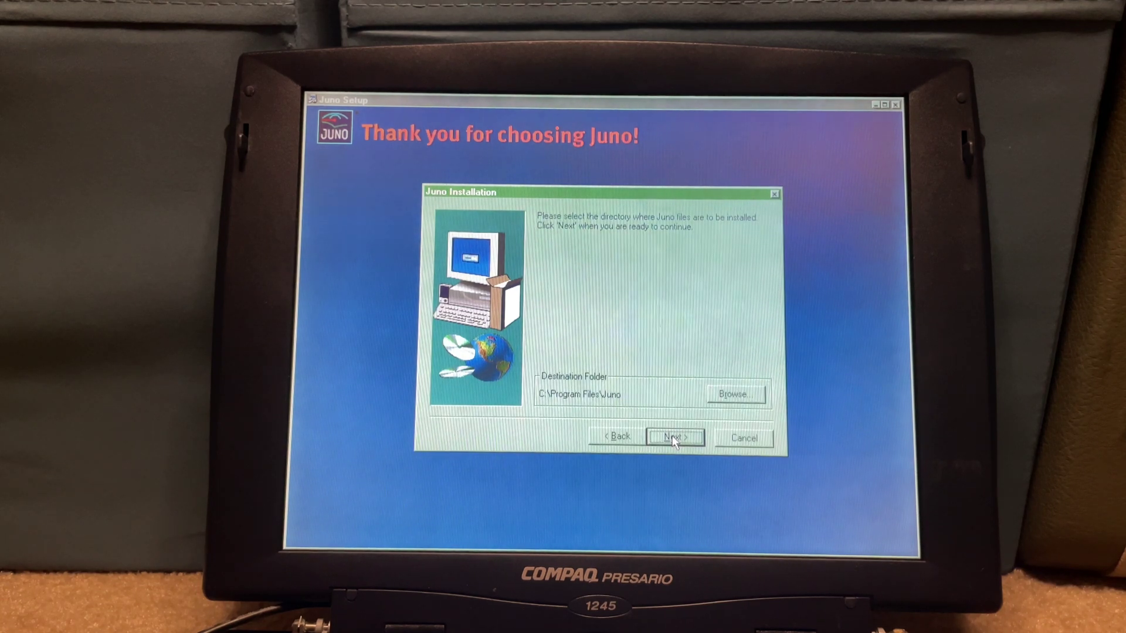
{"action": "left_click", "coordinate": [675, 438]}
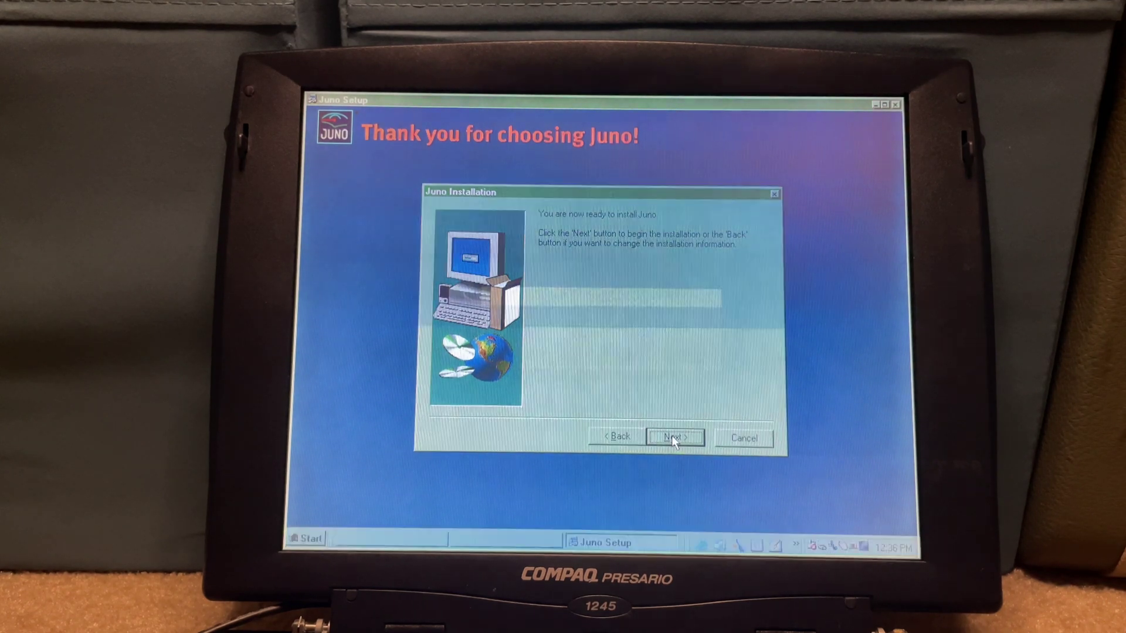
{"action": "left_click", "coordinate": [671, 435]}
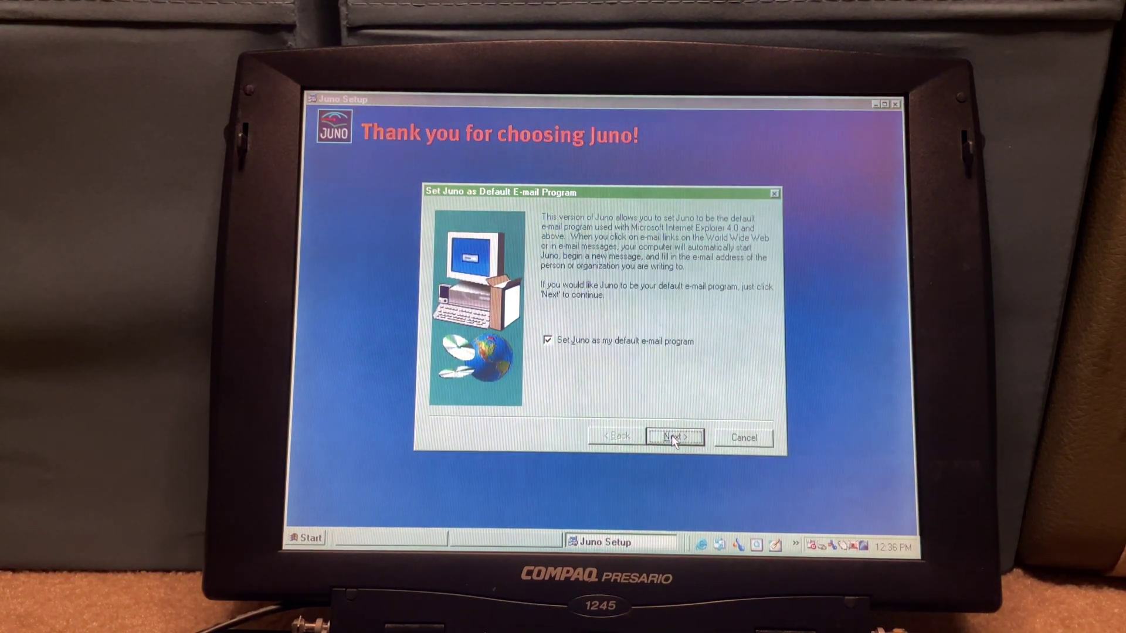
Finish setup with Juno as the default e-mail program and a desktop shortcut
{"action": "left_click", "coordinate": [671, 436]}
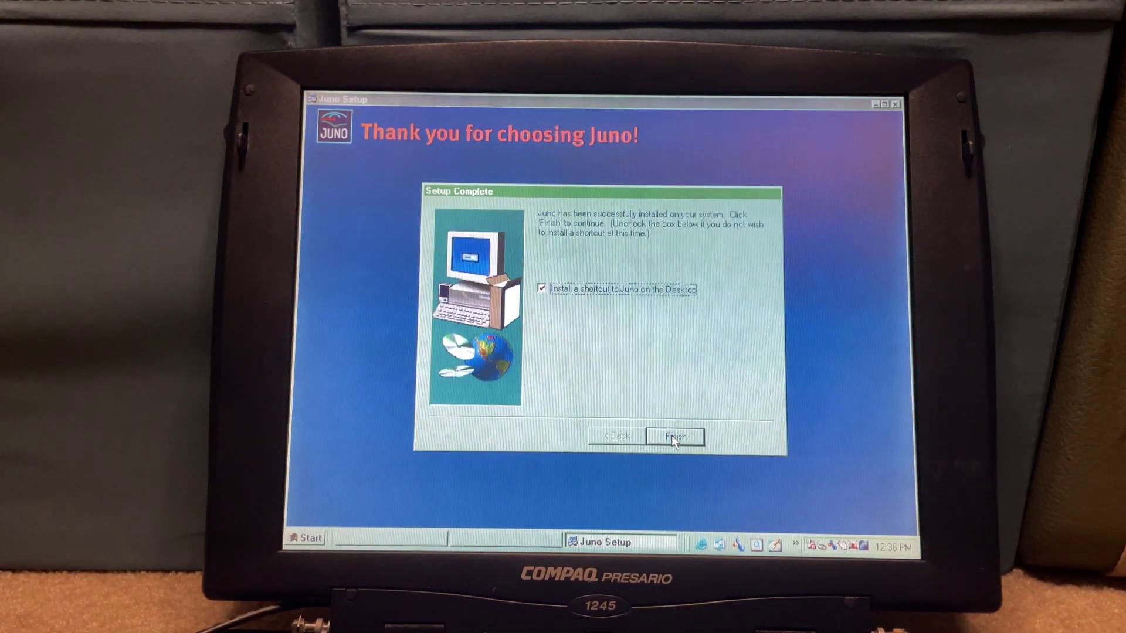
{"action": "left_click", "coordinate": [671, 436]}
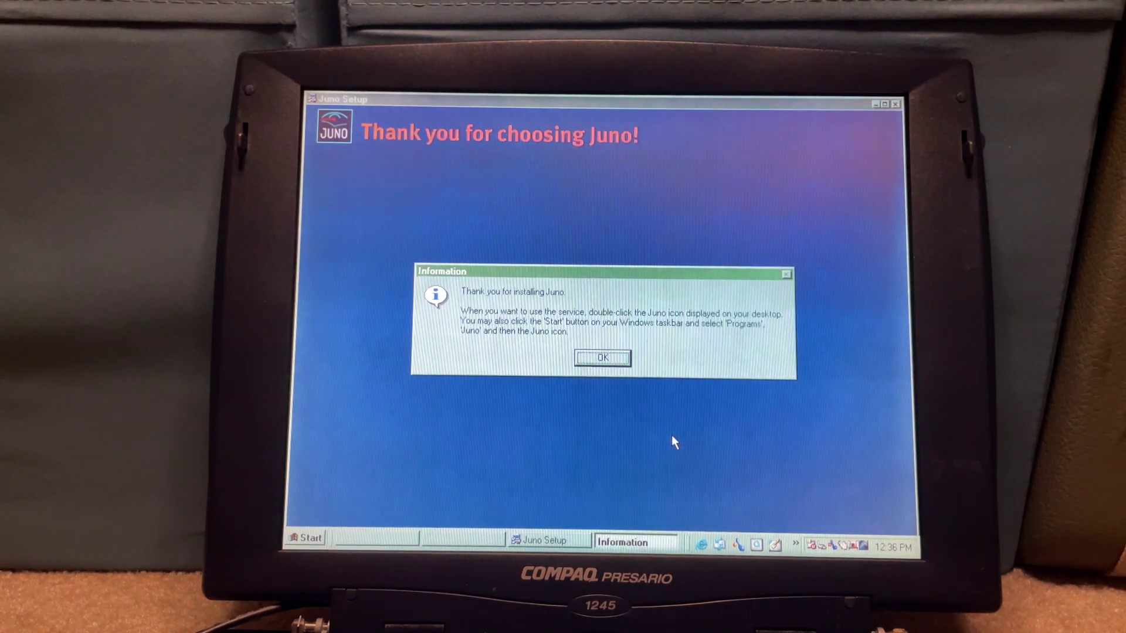
Acknowledge the install message, find Internet Explorer already current, and choose Do Not Install a Browser
{"action": "key", "text": "Return"}
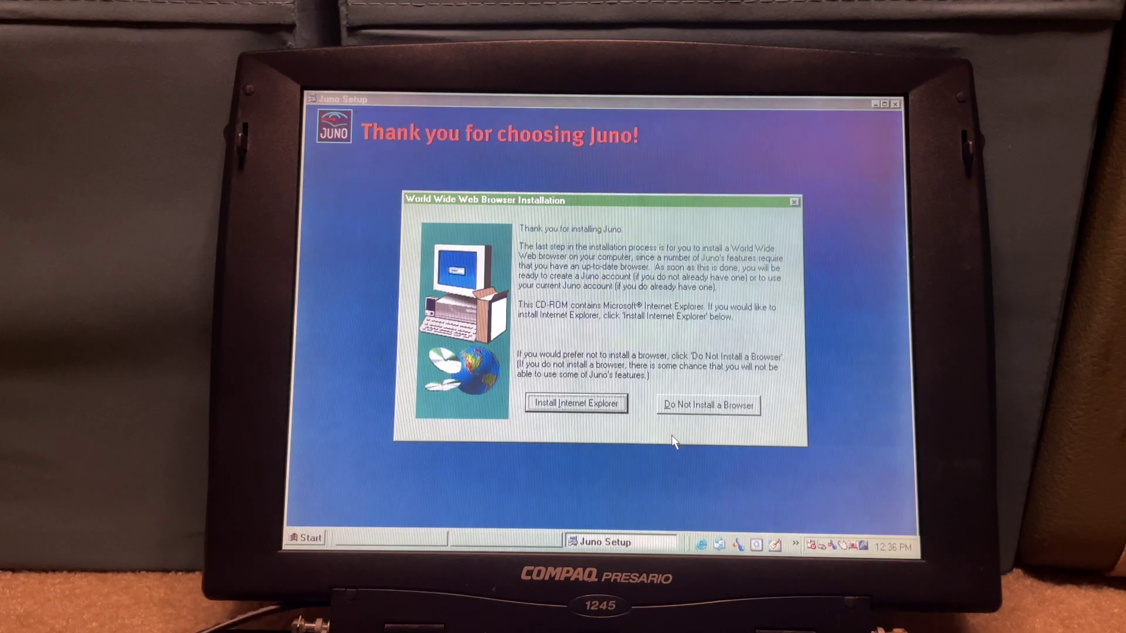
{"action": "left_click", "coordinate": [533, 401]}
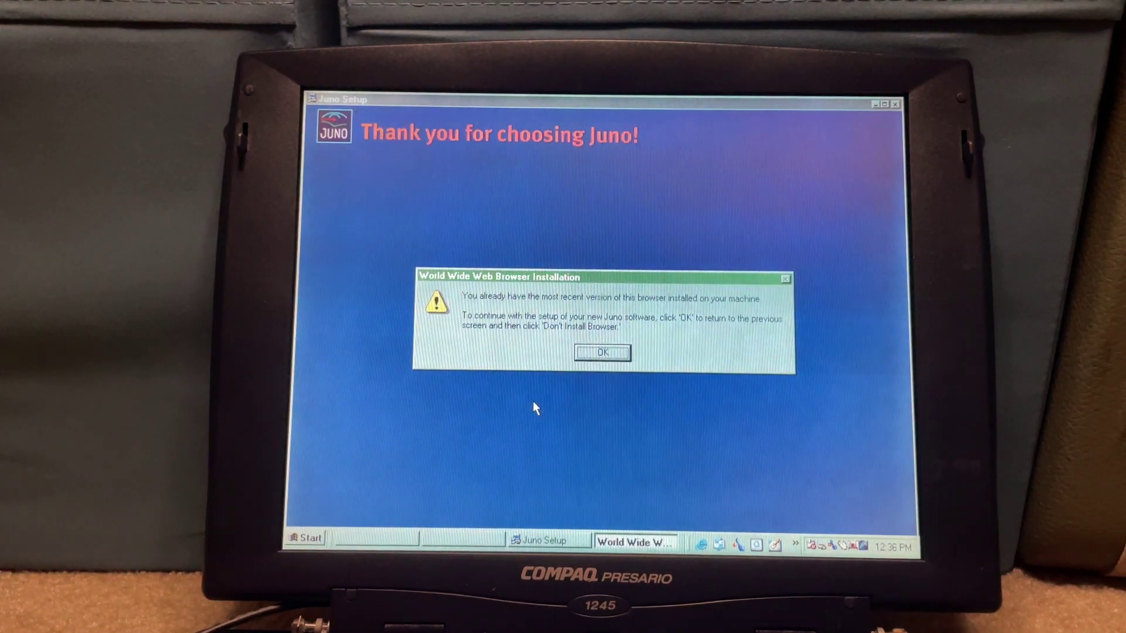
{"action": "key", "text": "Return"}
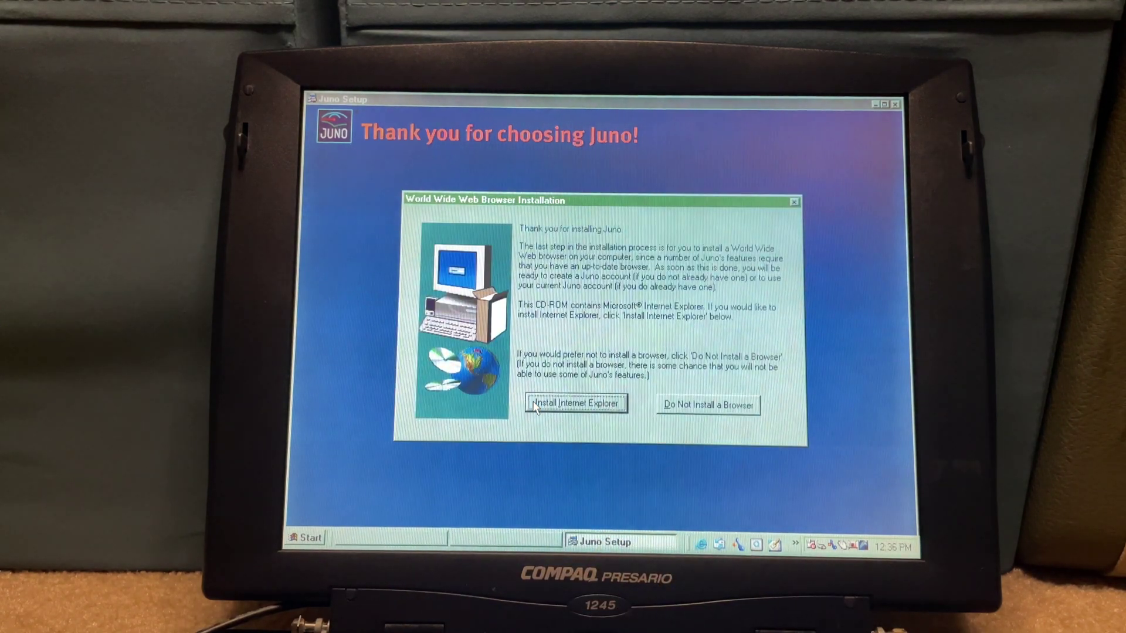
{"action": "left_click", "coordinate": [684, 406]}
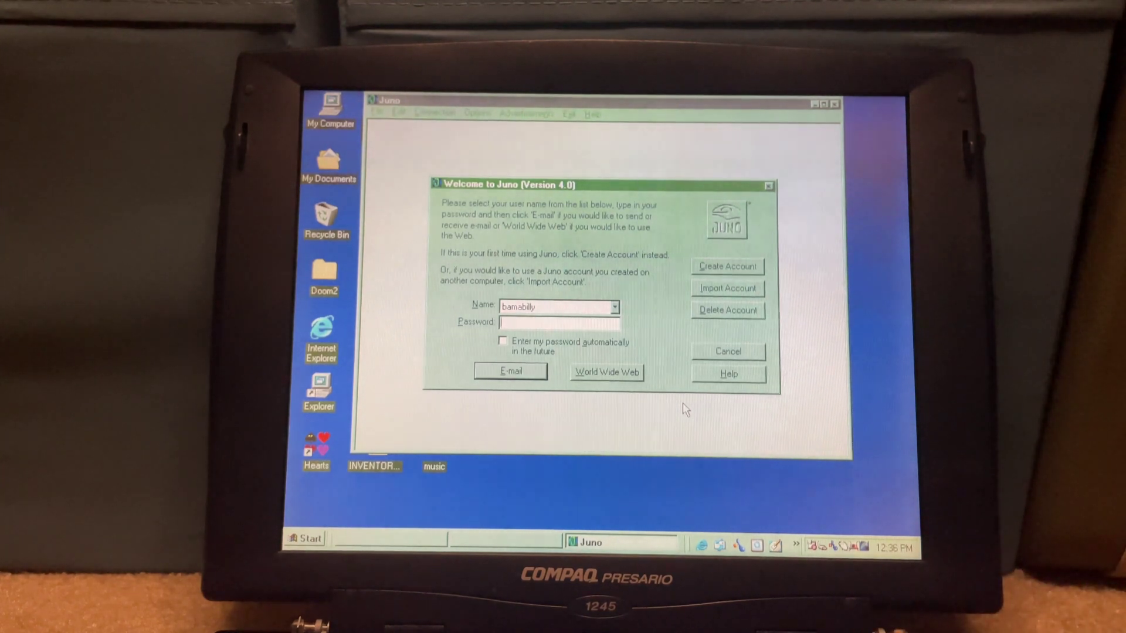
{"action": "left_click", "coordinate": [539, 309]}
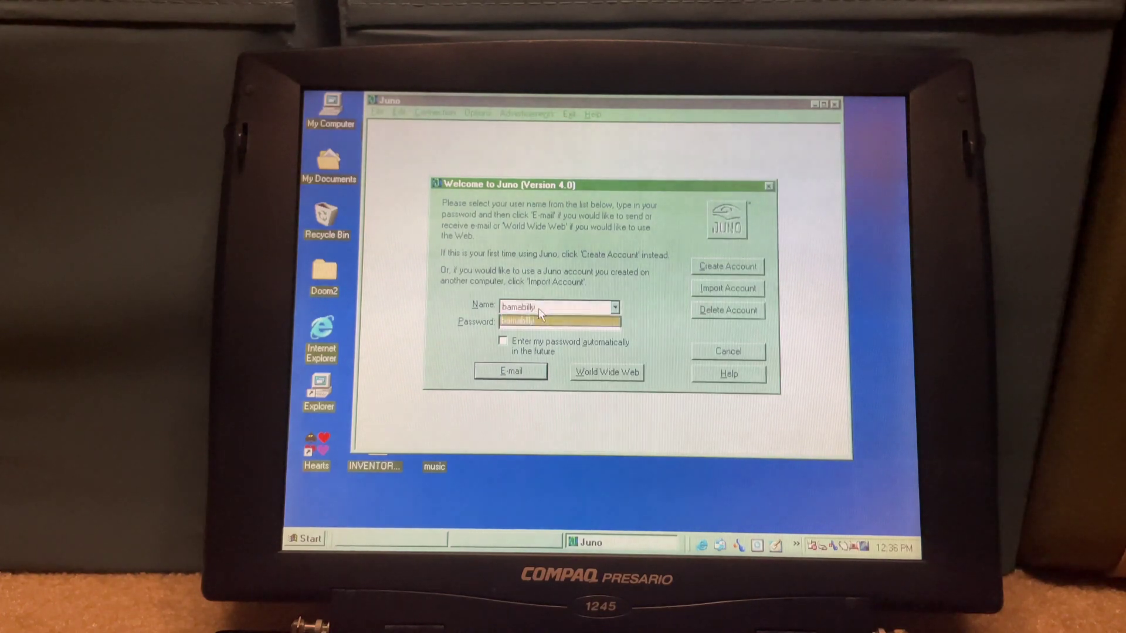
{"action": "left_click", "coordinate": [538, 309]}
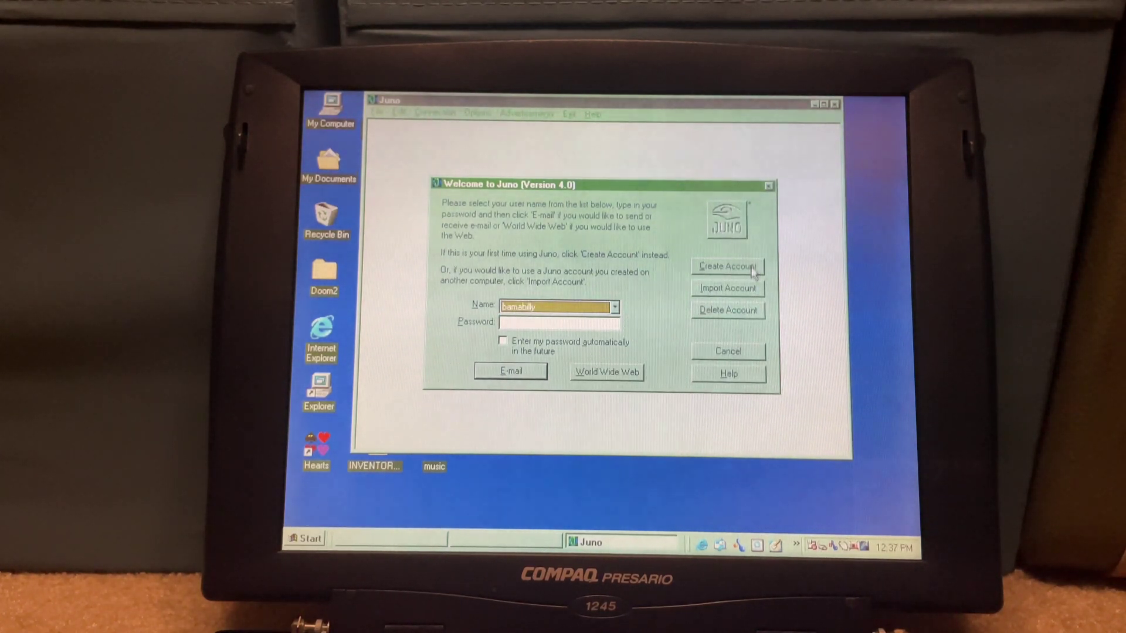
{"action": "left_click", "coordinate": [724, 291]}
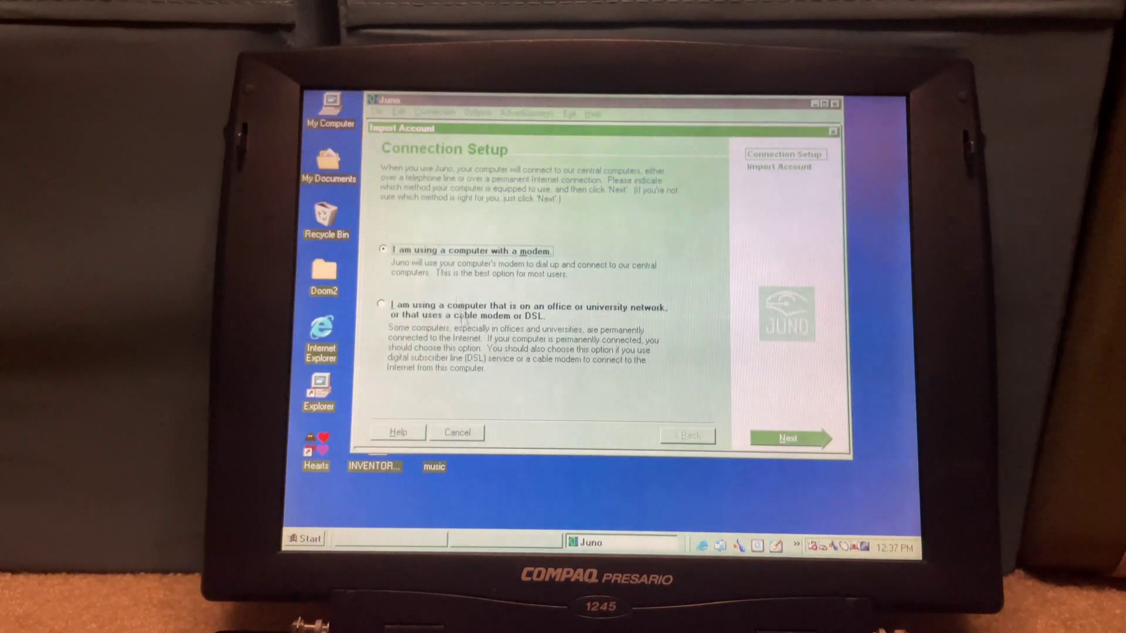
{"action": "left_click", "coordinate": [461, 432]}
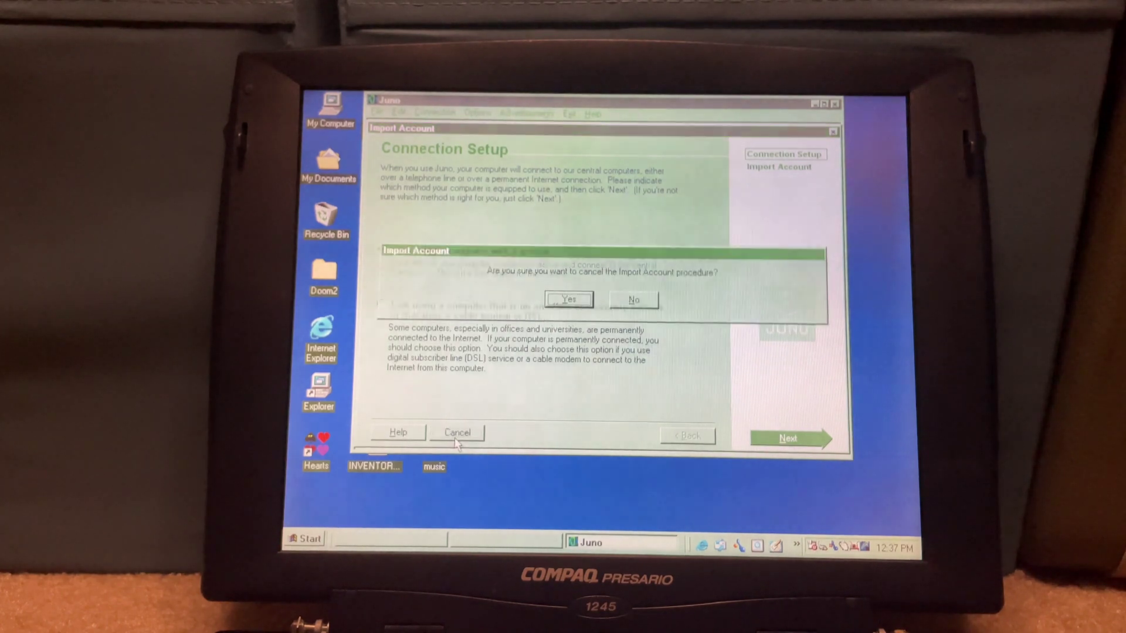
{"action": "left_click", "coordinate": [568, 299]}
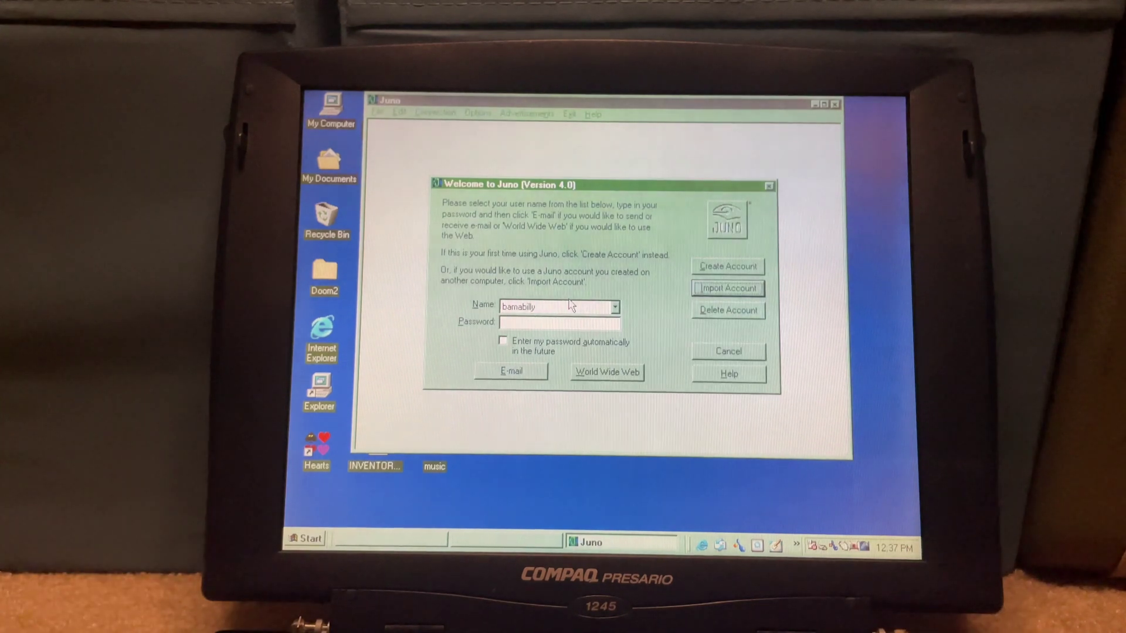
{"action": "left_click", "coordinate": [518, 370]}
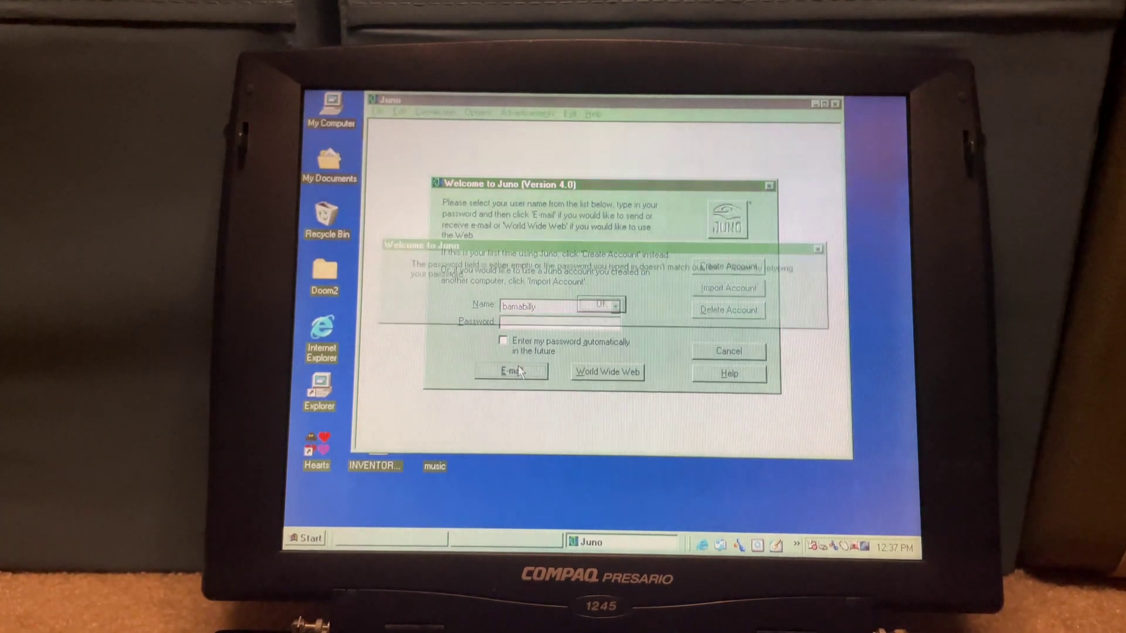
{"action": "left_click", "coordinate": [601, 303]}
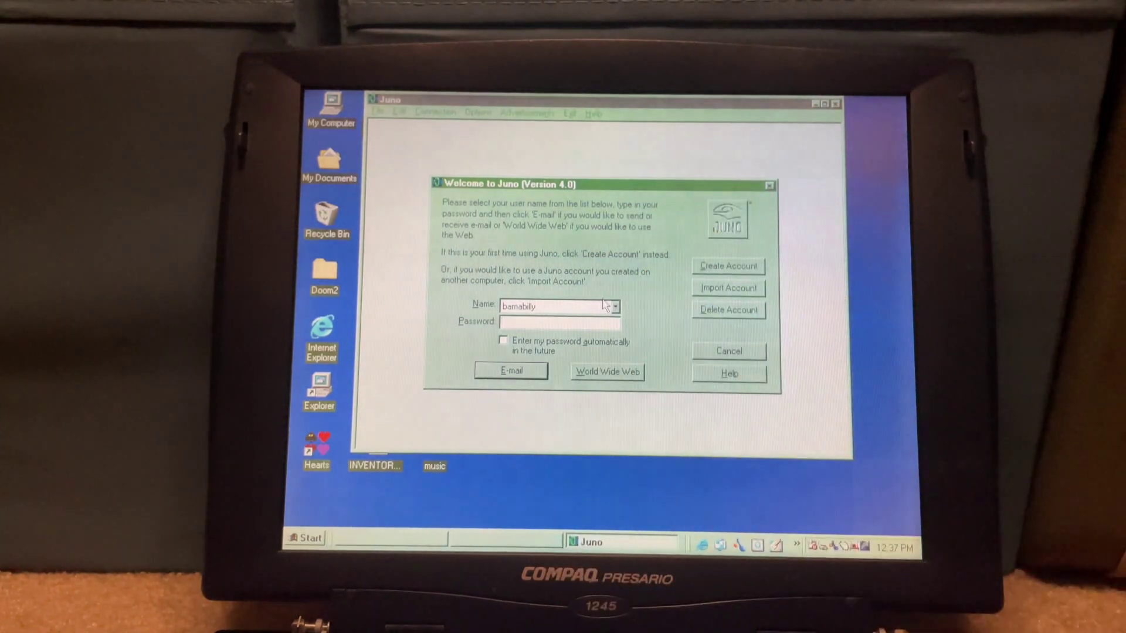